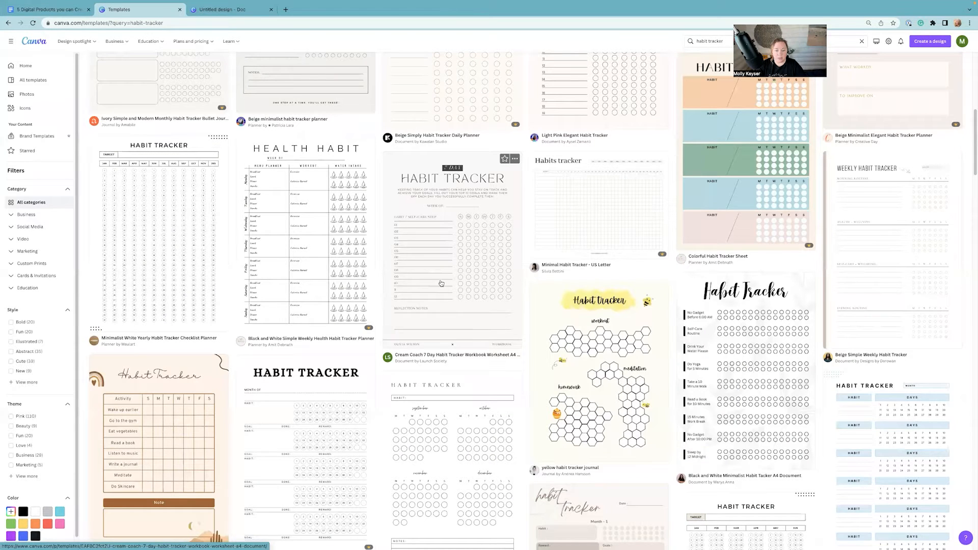
Open the Modern Simple White Habit Tracker Checklist Planner template for customizing
scroll(441, 283, down, 6)
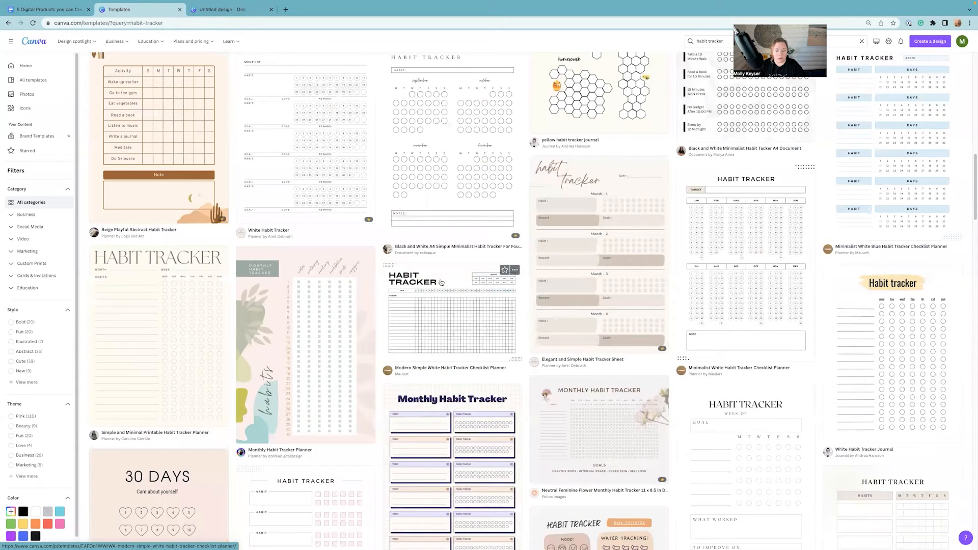
click(441, 283)
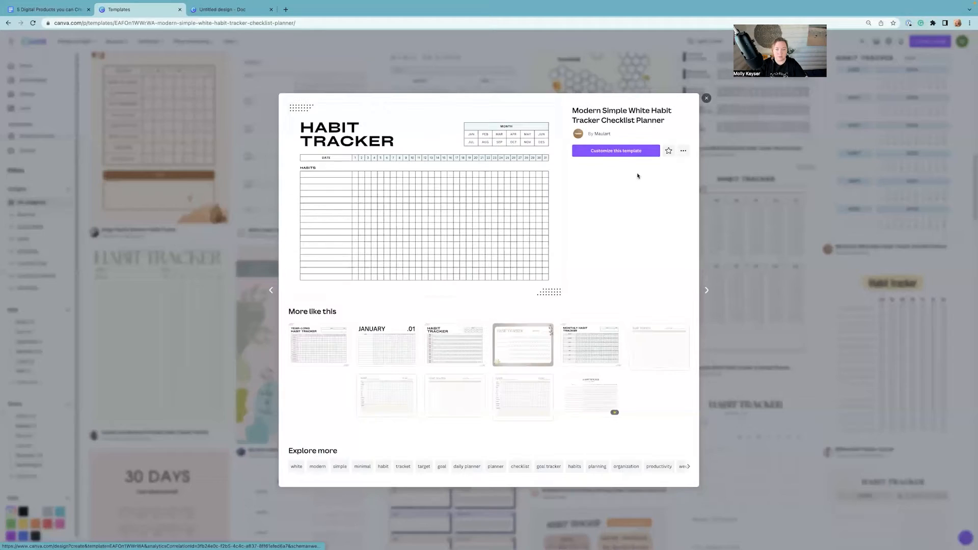
click(622, 152)
Remove the dot pattern above the HABIT TRACKER title and set the title's font to Open Sans Extra Bold
click(288, 133)
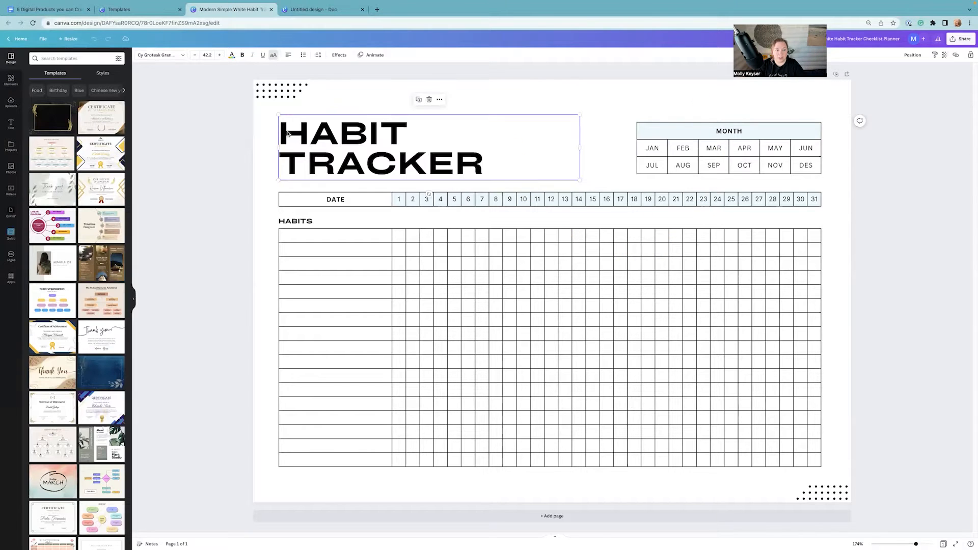
click(272, 98)
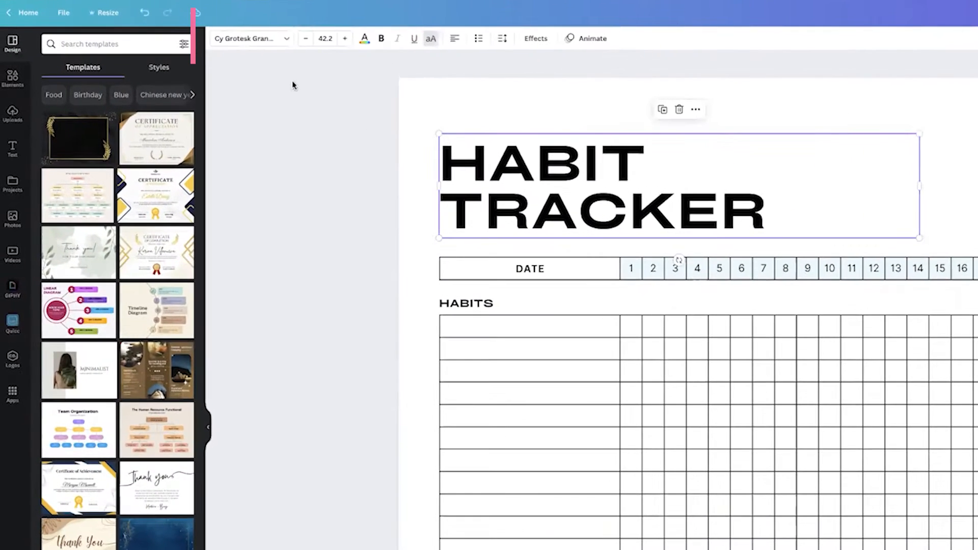
click(287, 40)
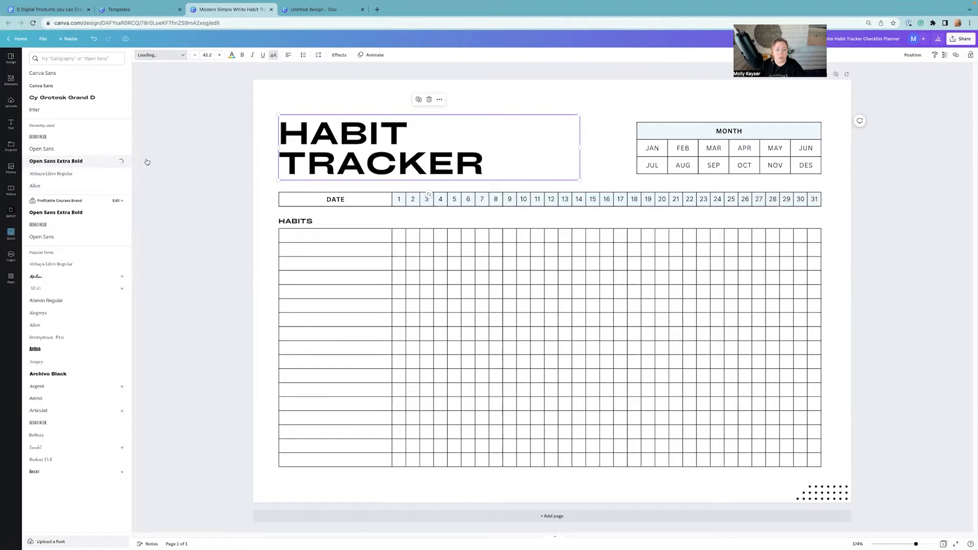
click(219, 159)
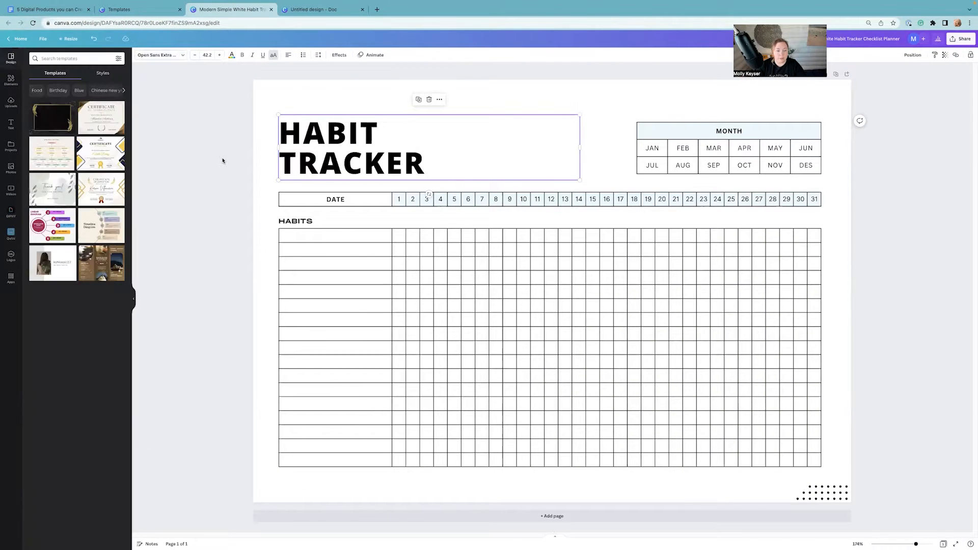
Match the HABITS label's font to the title and recolor the numbered date cells and MONTH header yellow
click(340, 199)
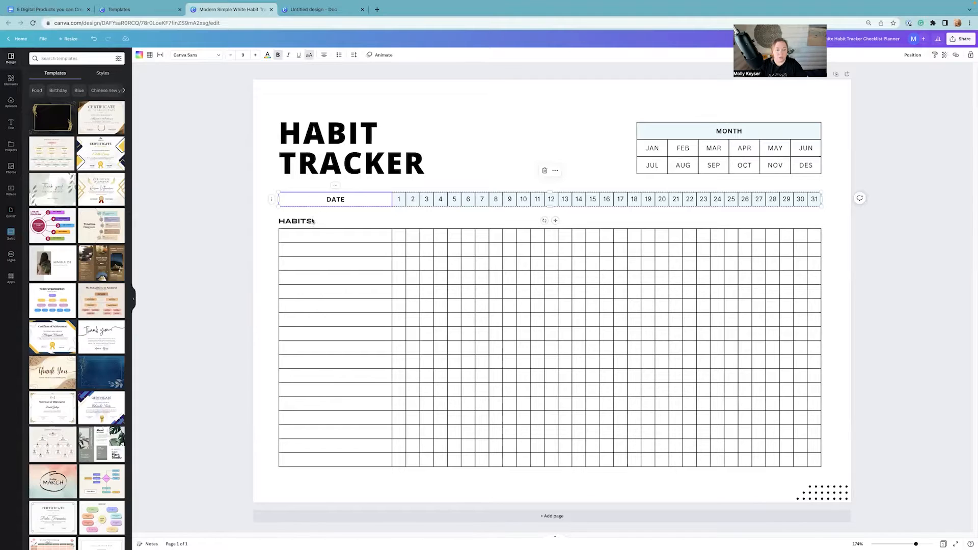
shift+click(312, 222)
click(406, 200)
drag(878, 189, 397, 208)
click(218, 56)
click(75, 248)
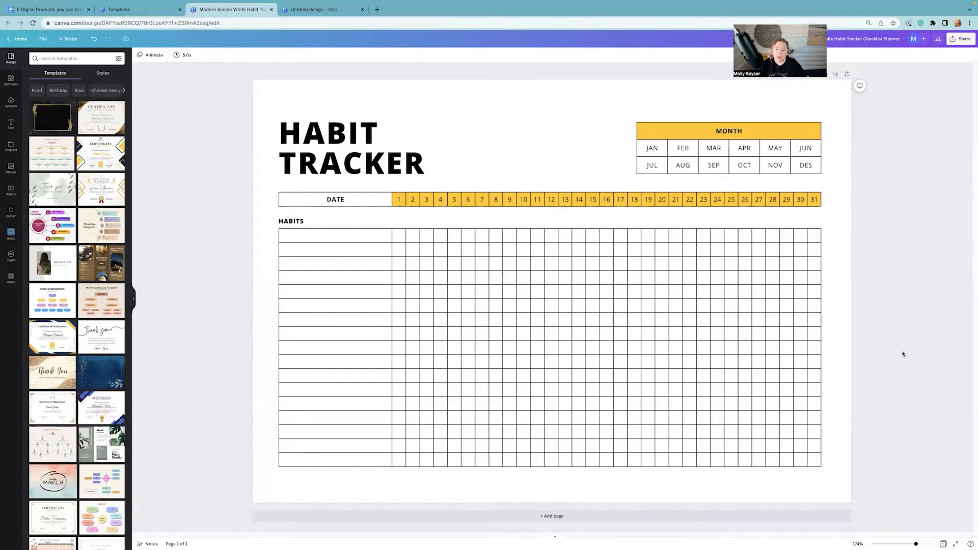
In the untitled doc, generate a list with Magic Write from the prompt "17 morning habits you should track"
click(331, 10)
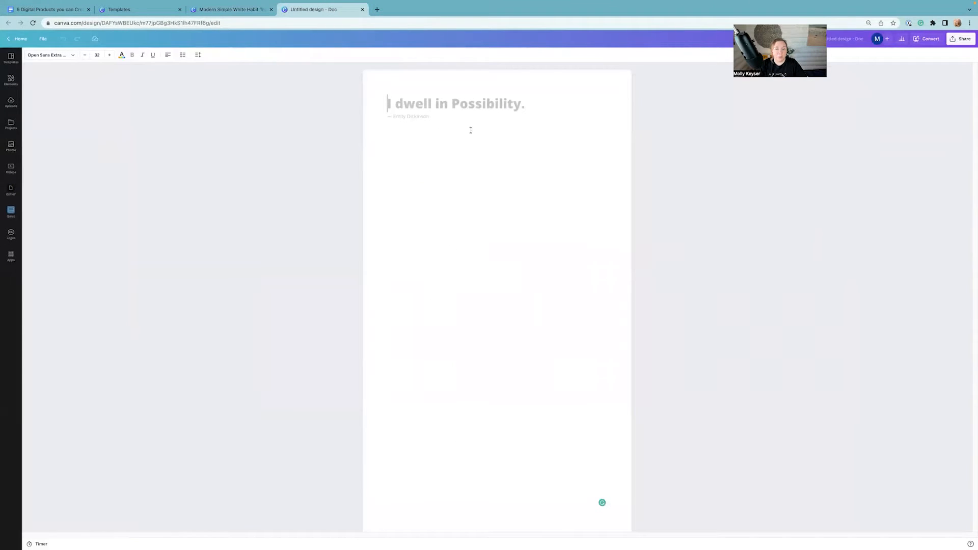
click(379, 103)
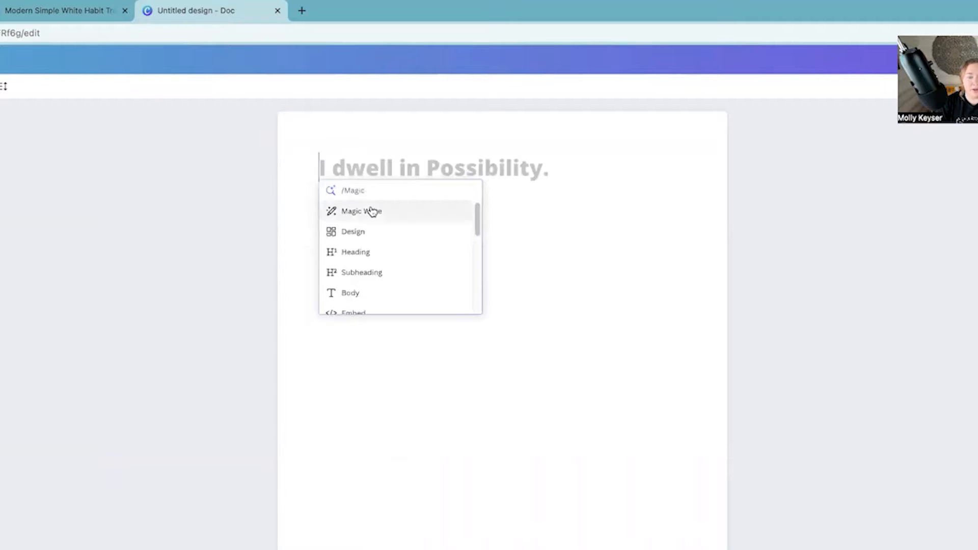
click(372, 211)
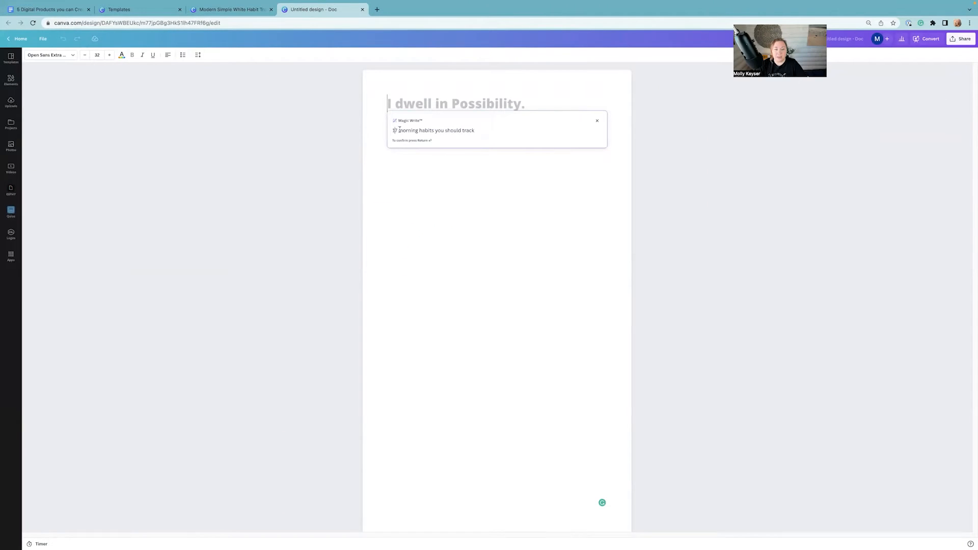
drag(399, 130, 487, 131)
click(488, 131)
key(Return)
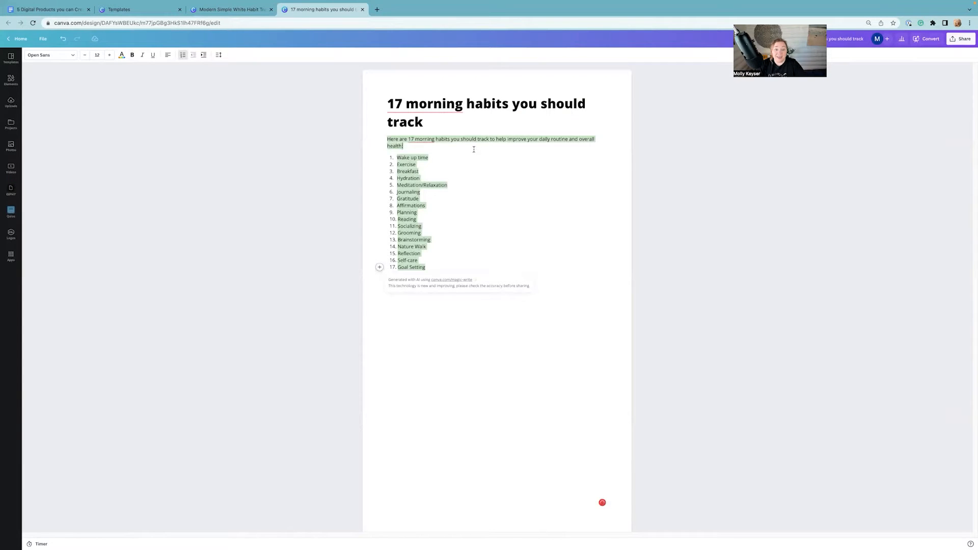
Transfer the generated morning habits from the doc into the habit tracker's first column, one habit per row
click(406, 147)
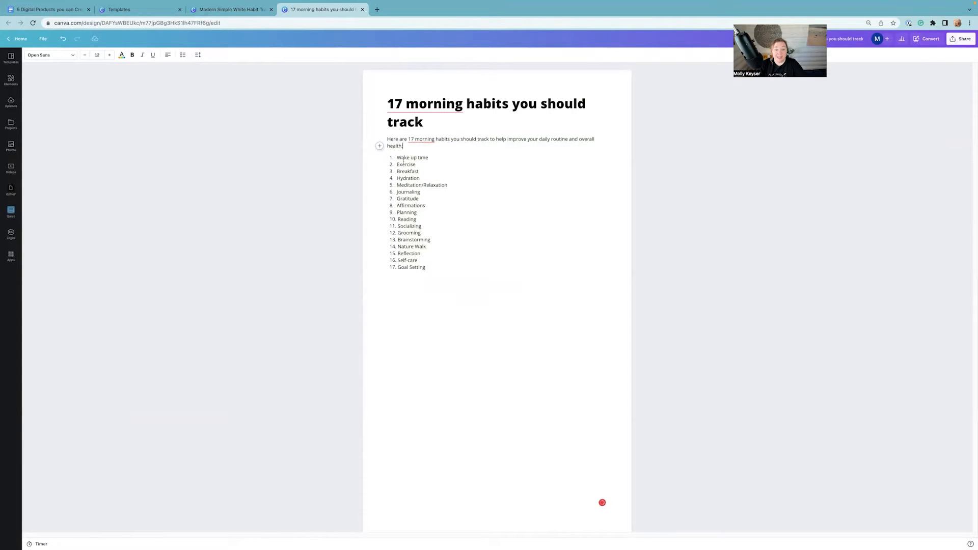
drag(404, 161, 425, 268)
click(418, 267)
drag(398, 160, 397, 161)
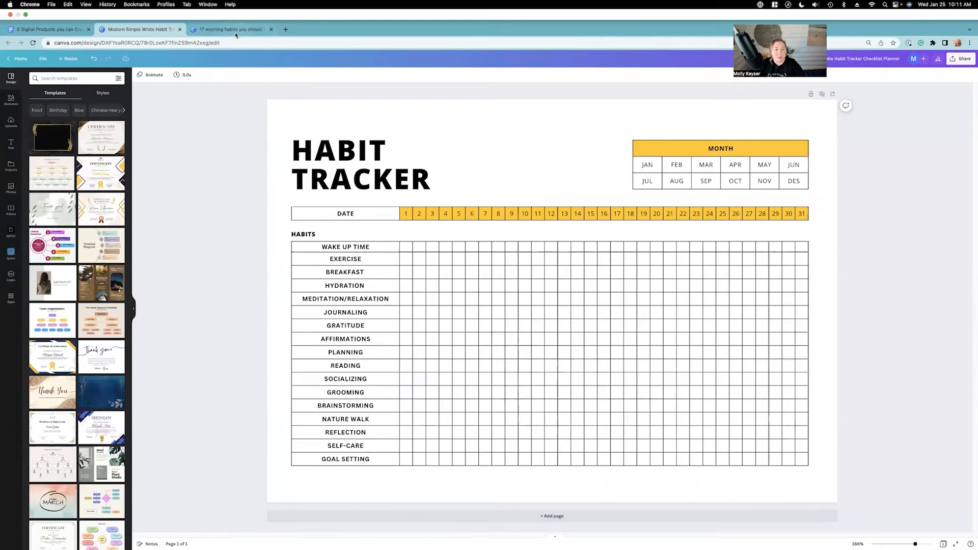
click(238, 11)
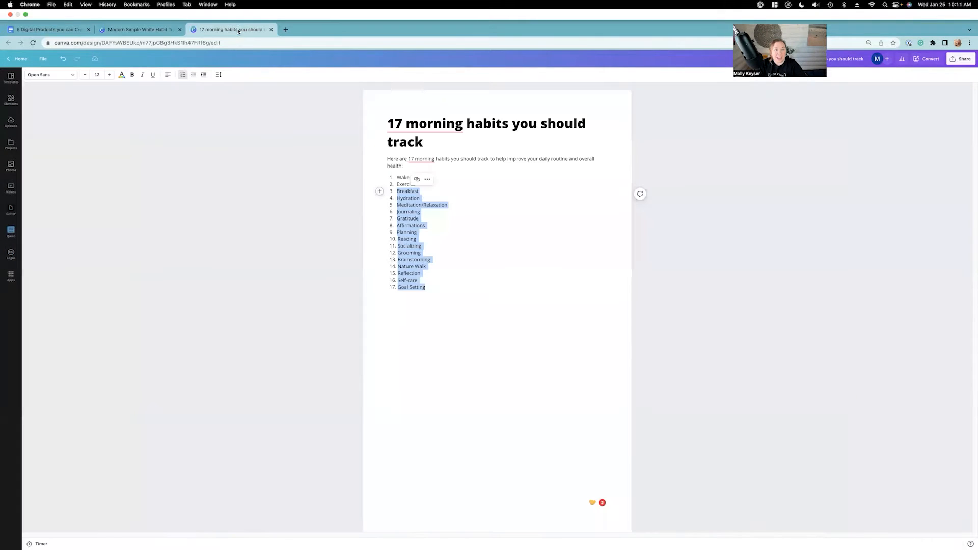
click(157, 29)
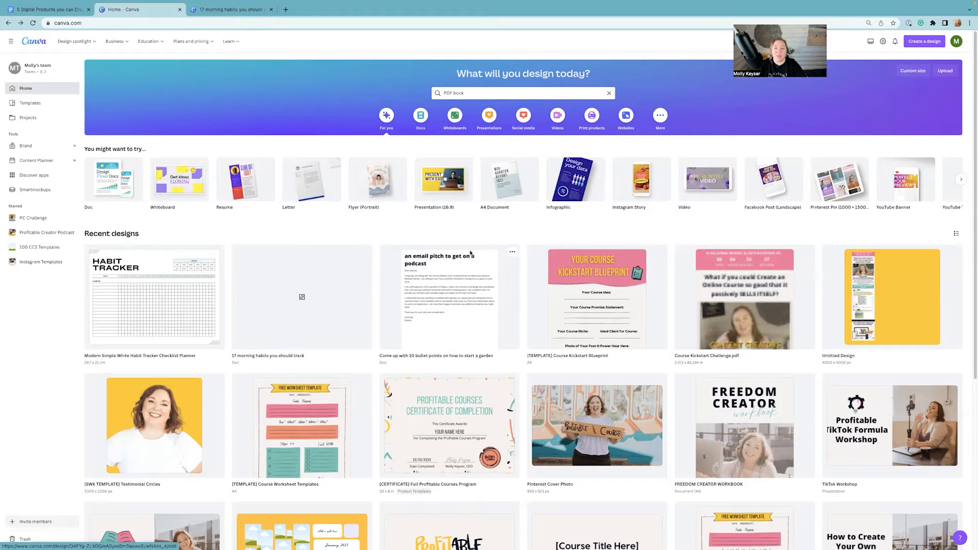
Search the templates for "PDF book" and open the Deep Blush and Mint Simple Media Kit PDF template for customizing
click(455, 94)
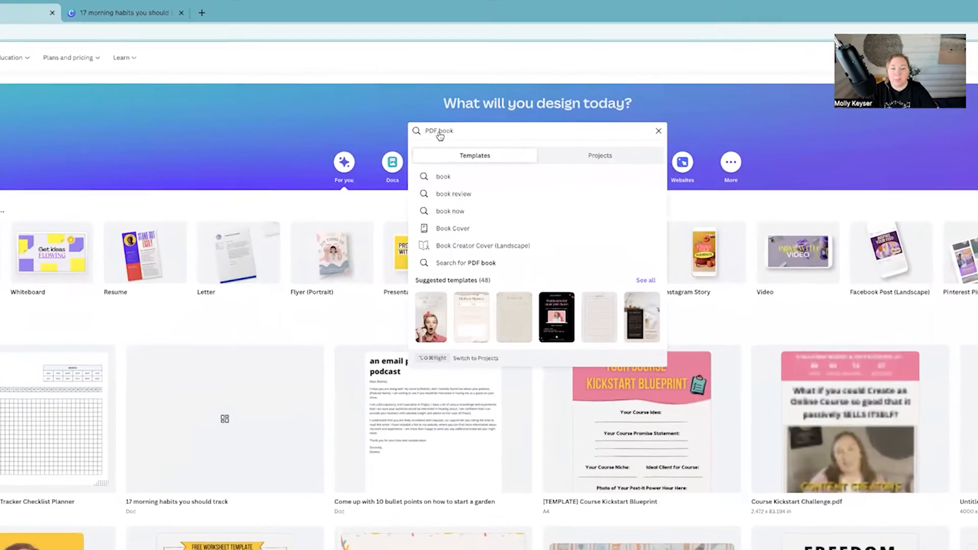
click(418, 130)
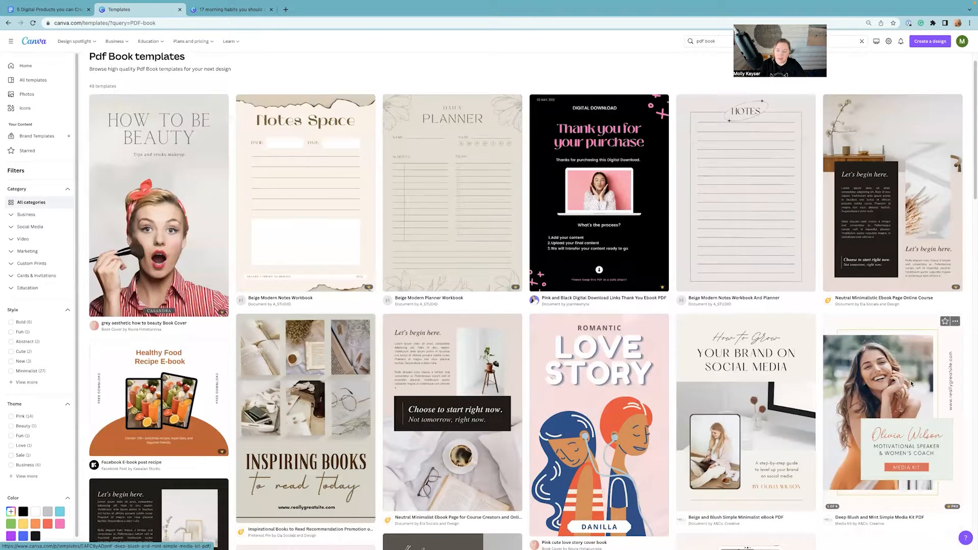
click(921, 369)
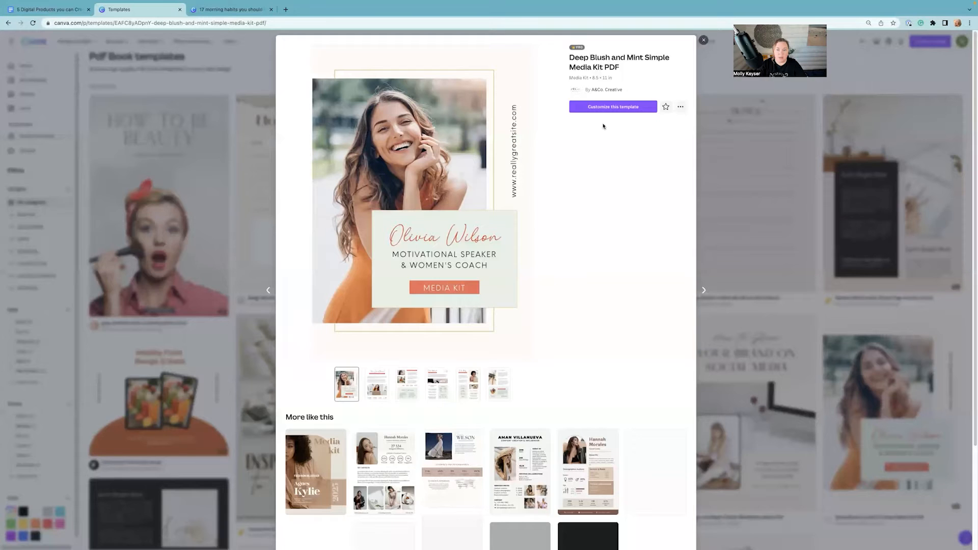
click(611, 107)
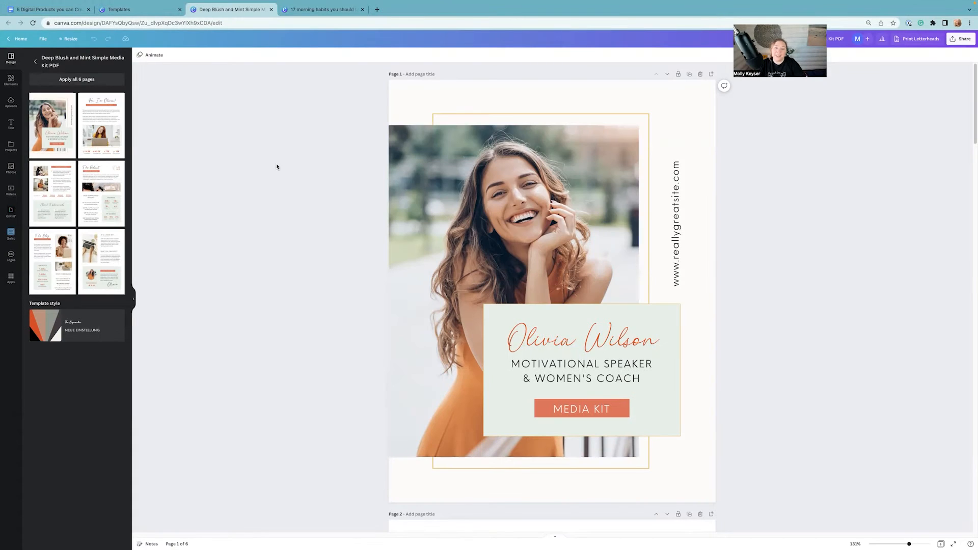
In the blank doc, run Magic Write with "Come up with 10 bullet points on how to come up with a profitable course idea"
click(321, 9)
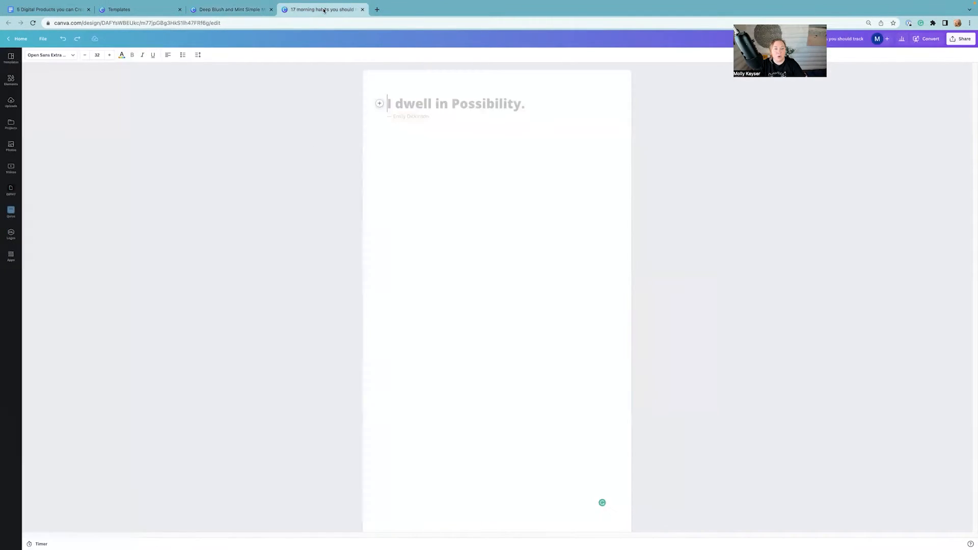
click(304, 172)
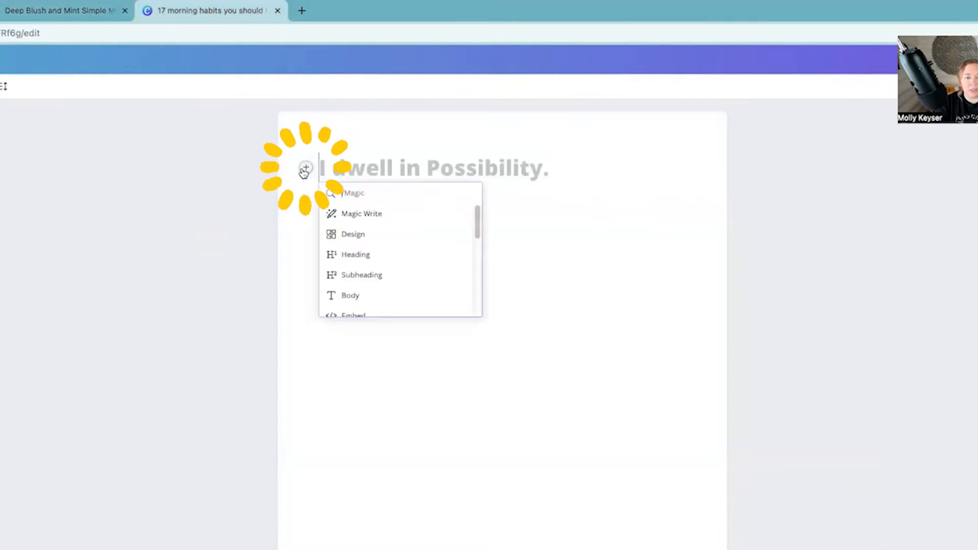
click(362, 214)
text(Come up with 10 bullet points on how to come up with a profitable course idea)
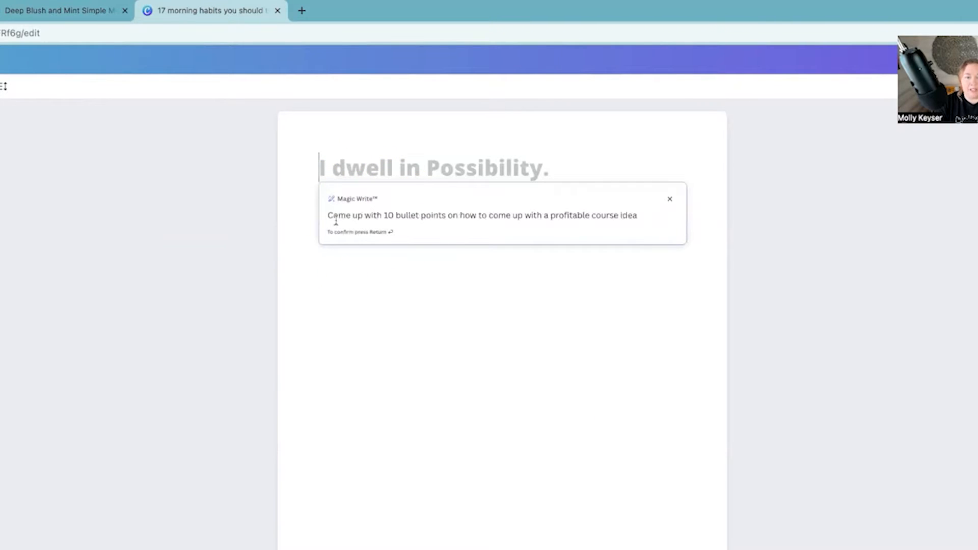
drag(339, 215, 639, 215)
click(640, 215)
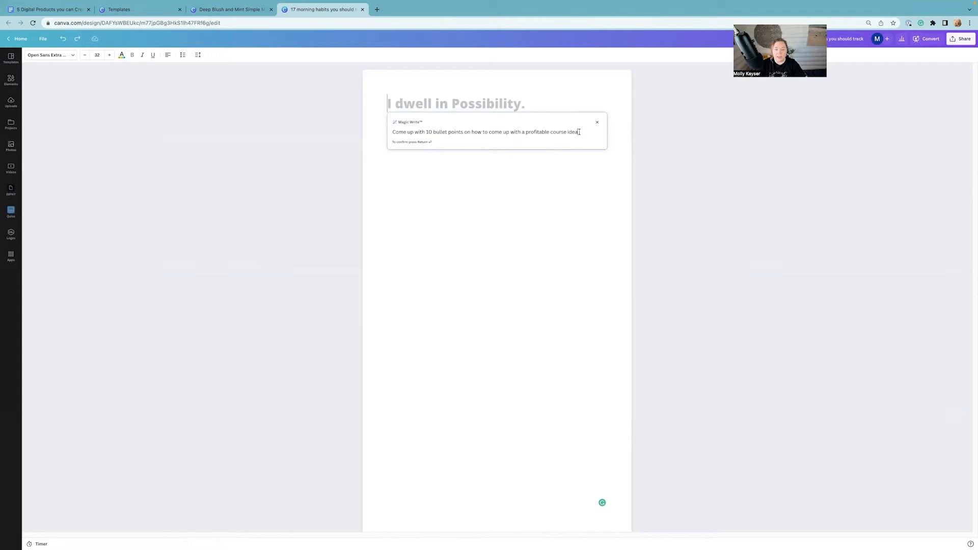
key(Return)
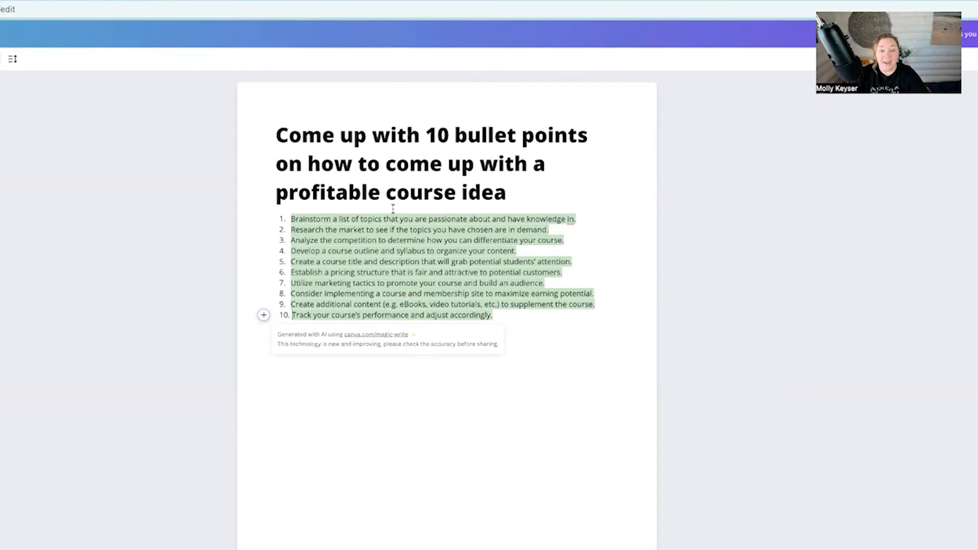
Review the generated bullet points on finding a profitable course idea as possible e-book chapters
click(374, 228)
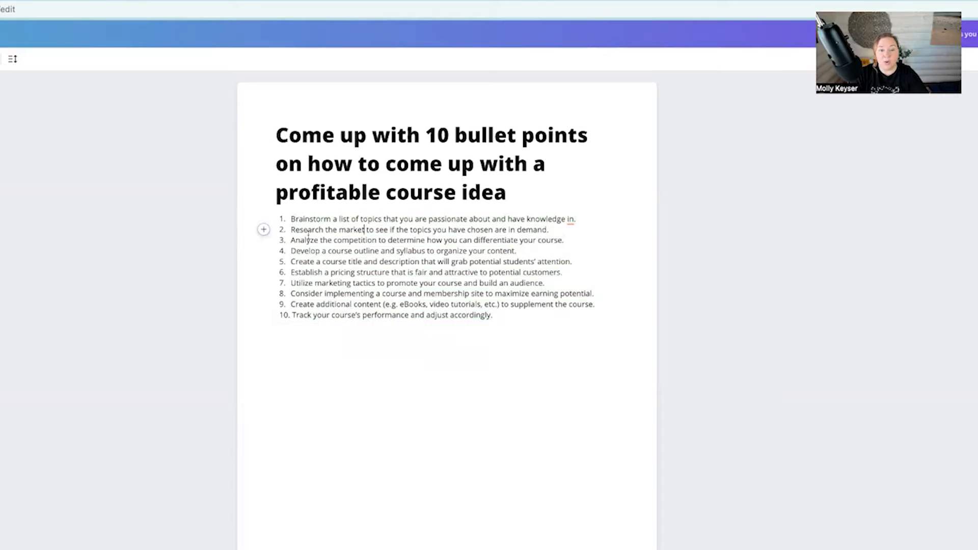
drag(291, 219, 444, 220)
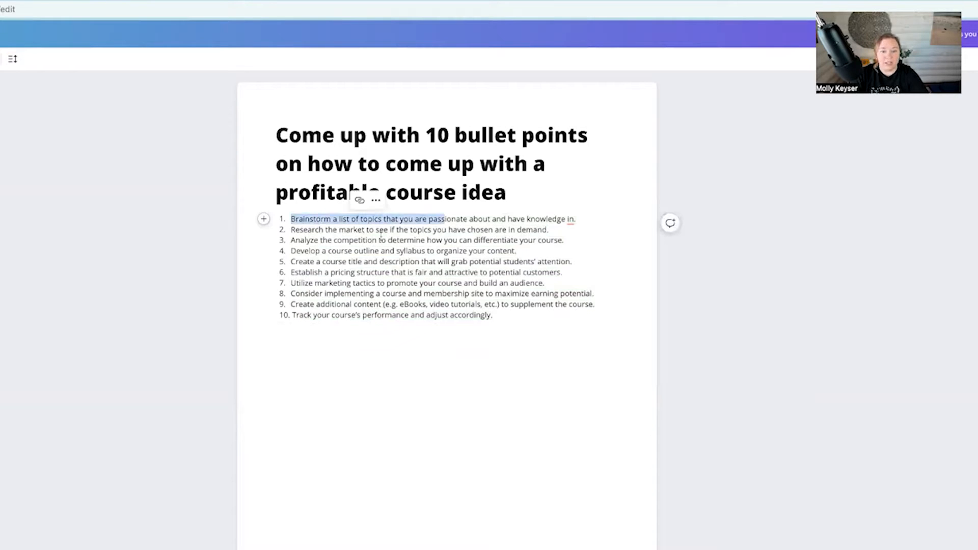
drag(301, 230, 386, 240)
click(316, 252)
drag(292, 242, 410, 295)
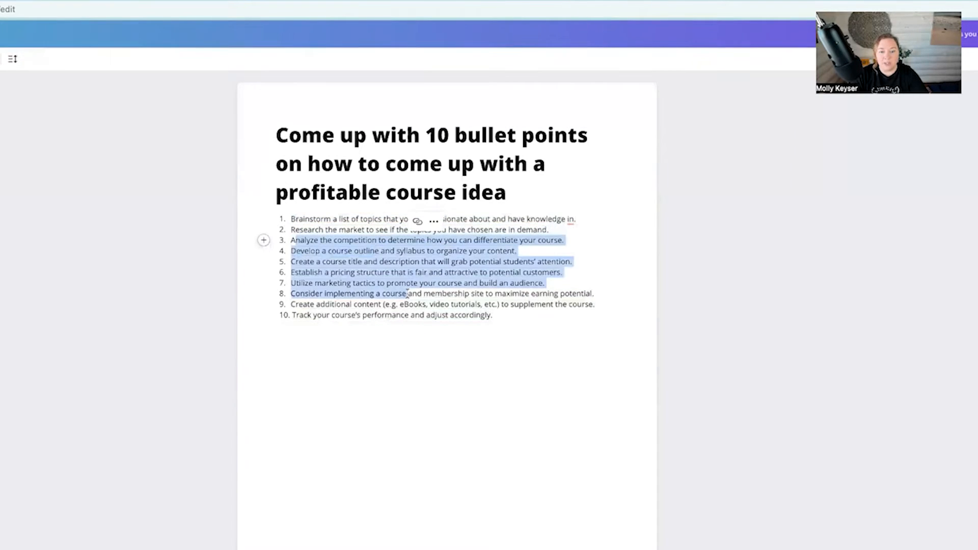
drag(296, 250, 406, 304)
click(405, 303)
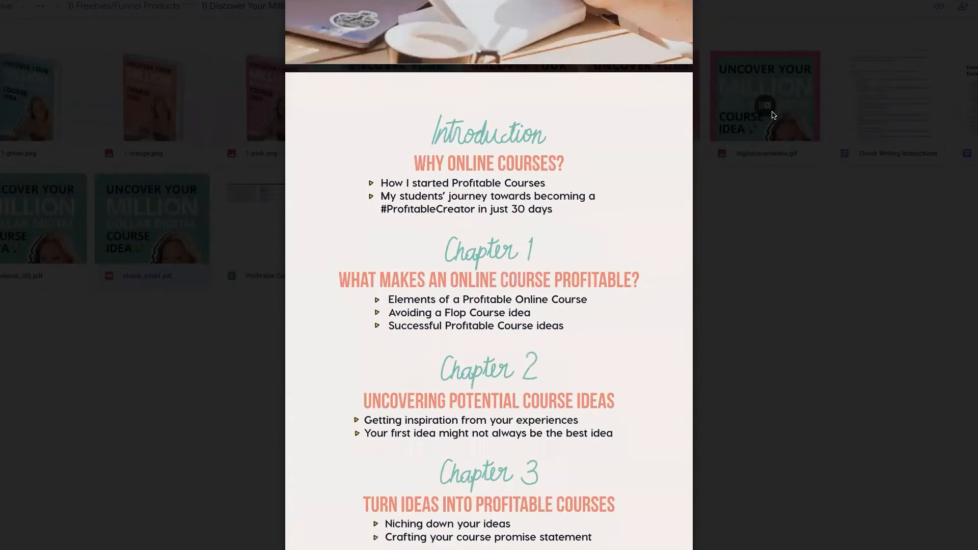
Examine the finished sample e-book from its table of contents through the introduction pages
scroll(766, 219, down, 12)
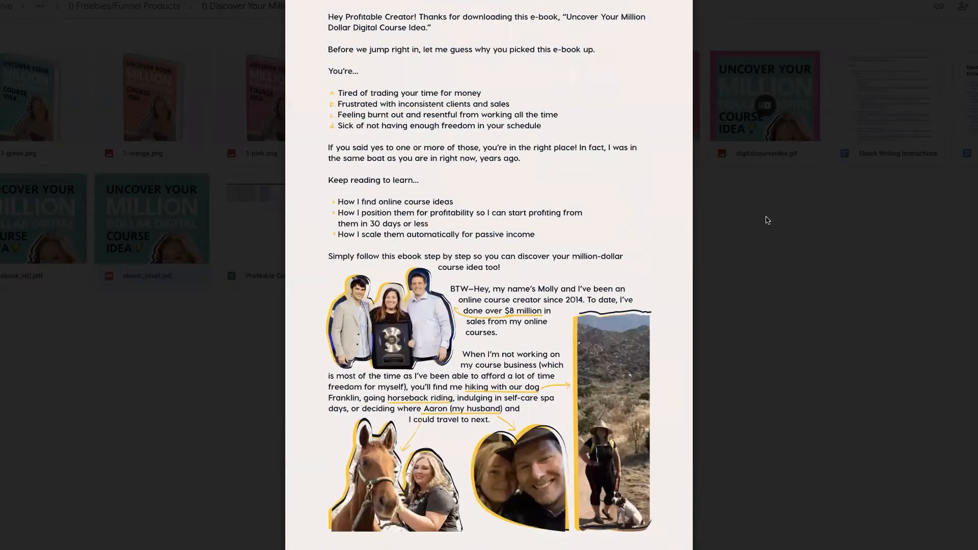
scroll(766, 220, down, 6)
scroll(767, 220, down, 6)
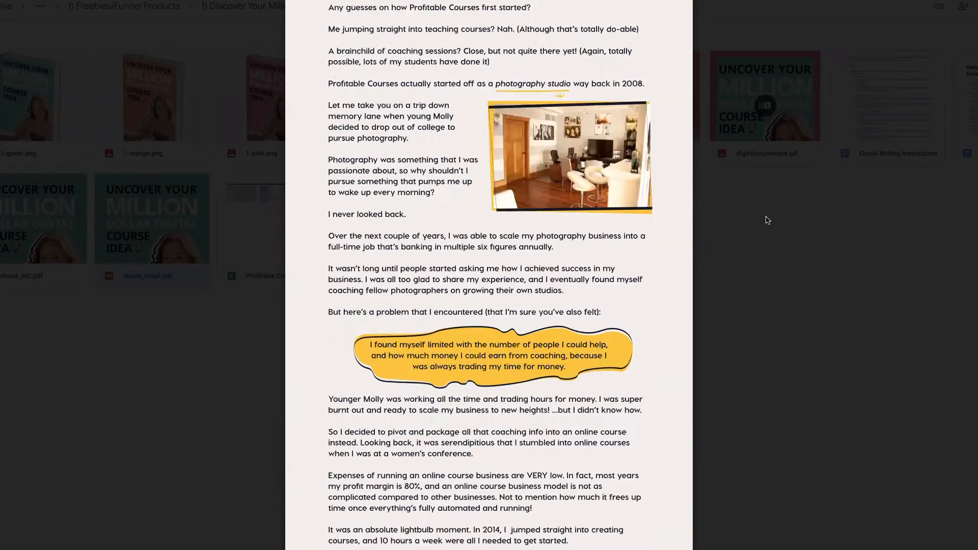
scroll(767, 220, down, 6)
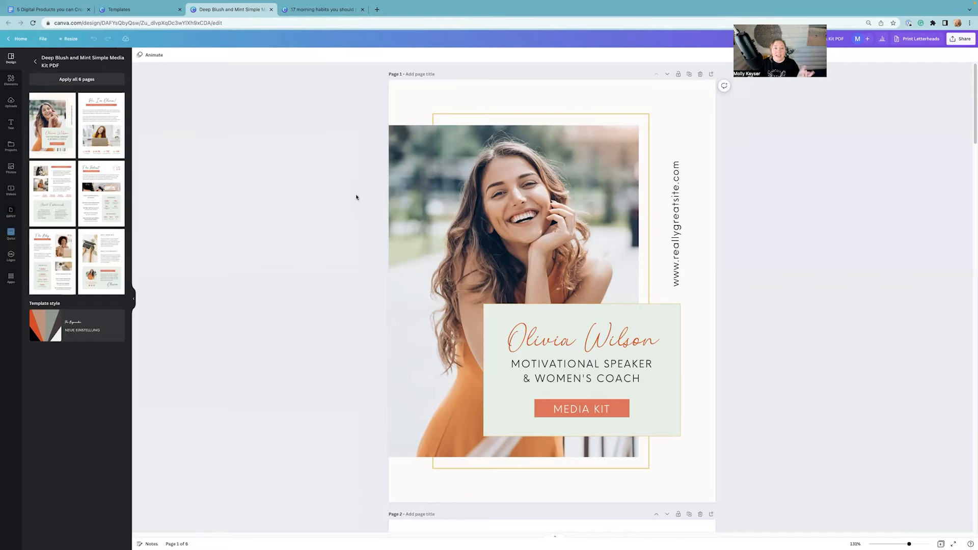
In the blank morning habits doc, run Magic Write with the prompt "10 parenting topics"
click(319, 10)
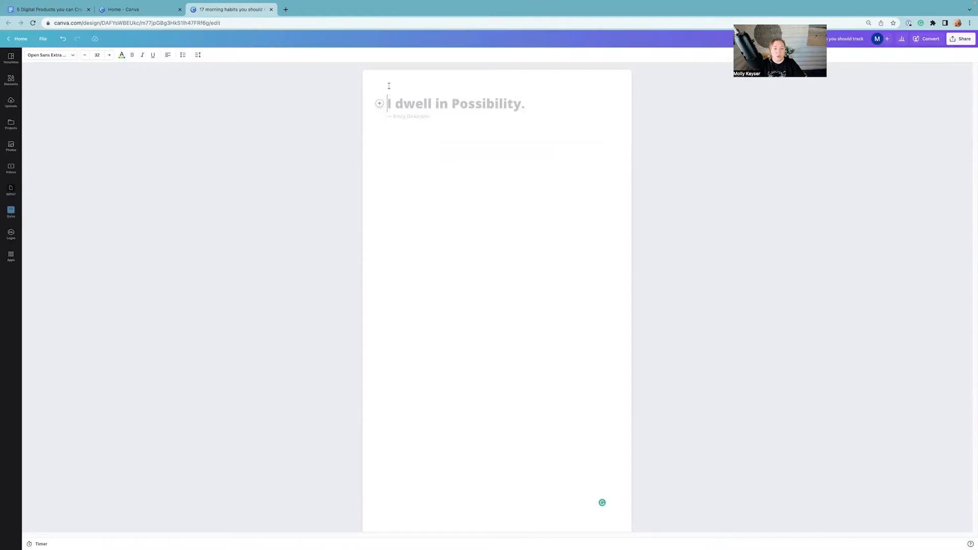
click(379, 103)
click(415, 131)
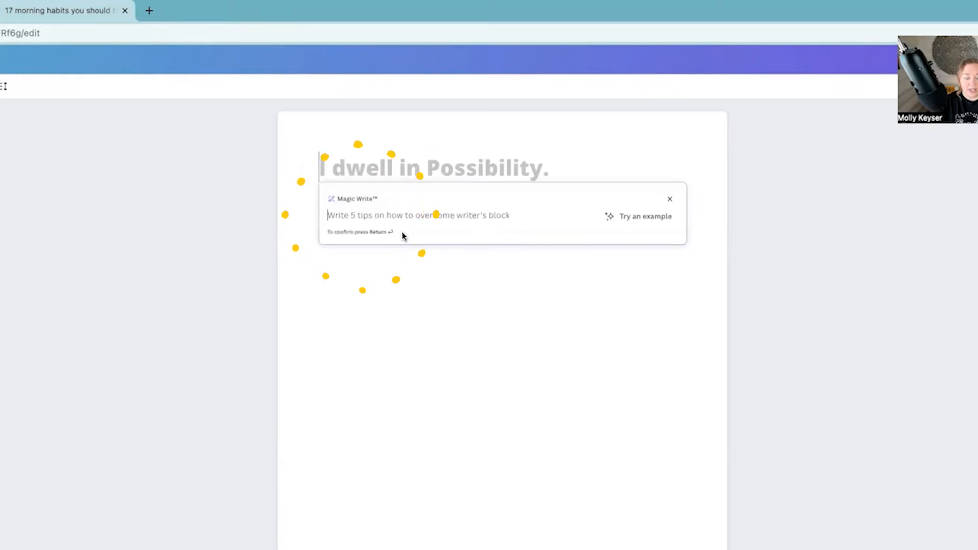
text(10 parenting topics)
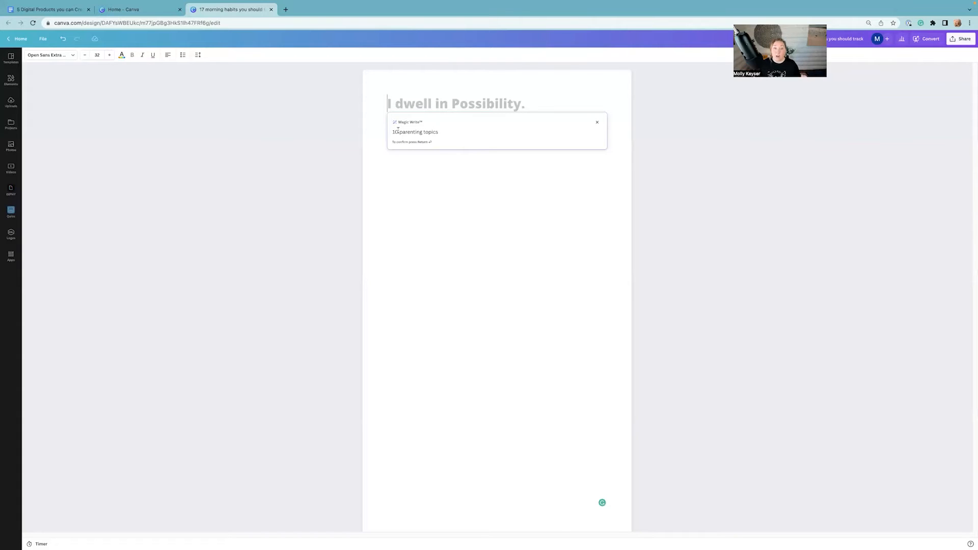
key(Return)
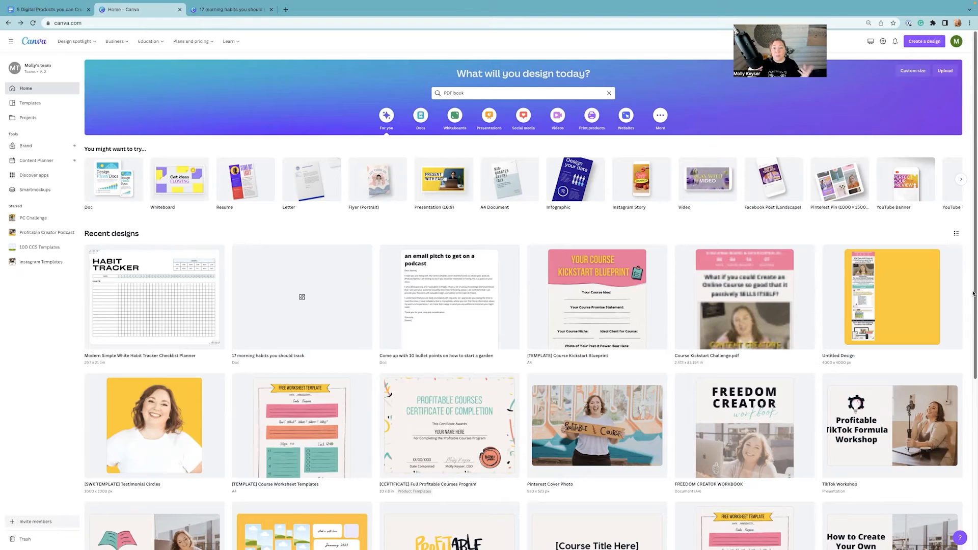
Return to the blank doc and run Magic Write with the prompt "An email pitch to work with an influencer"
click(229, 9)
click(305, 167)
click(357, 212)
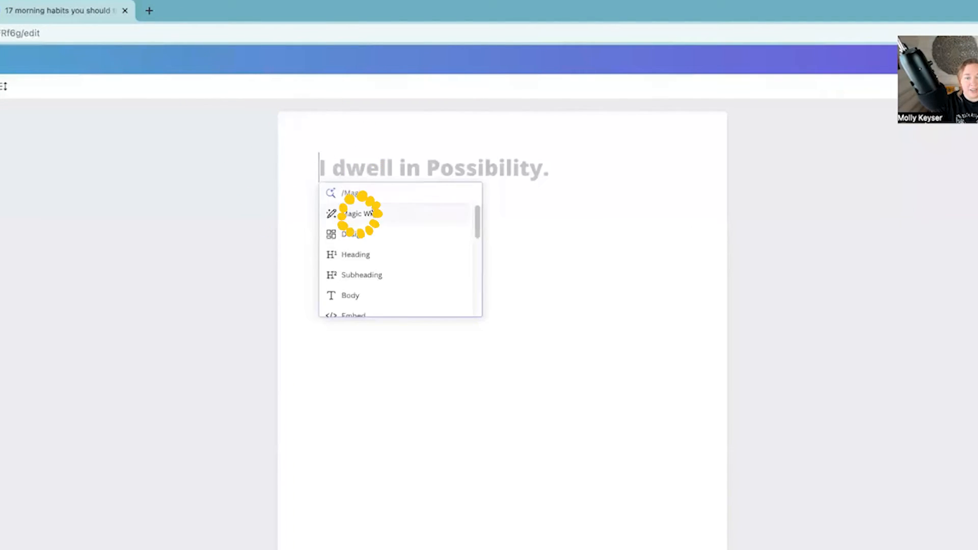
text(An email pitch to work with an influencer)
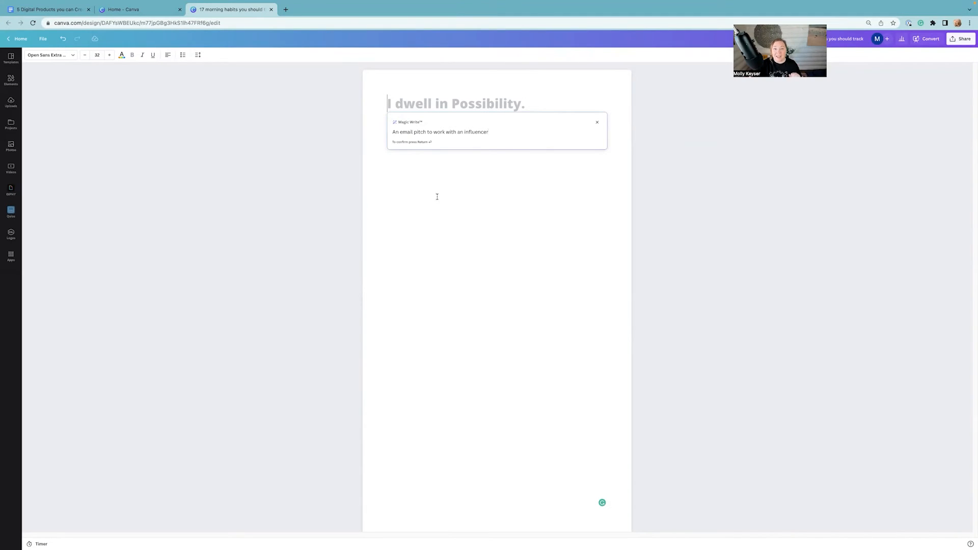
key(Return)
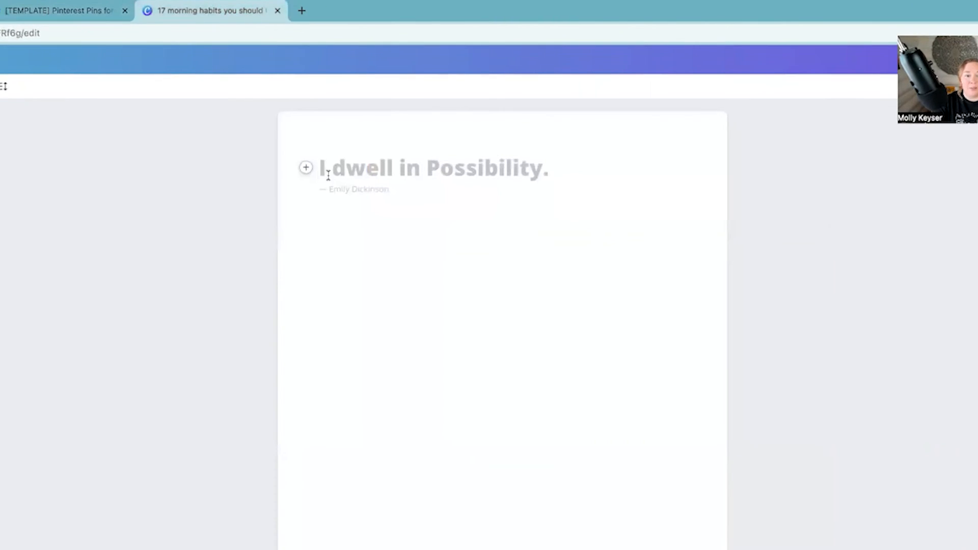
Generate blog title ideas in the blank doc with the Magic Write prompt "5 blog post titles about pinterest"
click(377, 101)
click(409, 126)
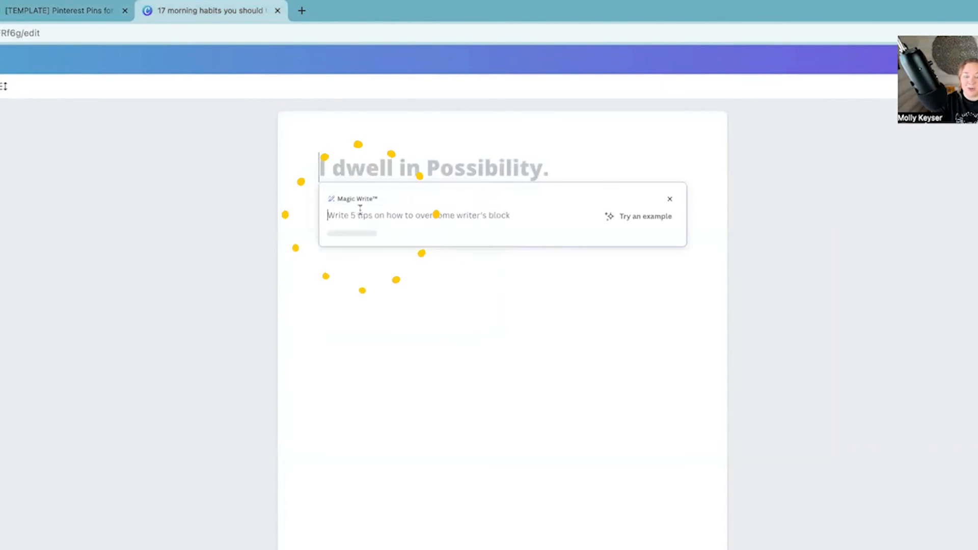
text(5 blog post titles about pinterest)
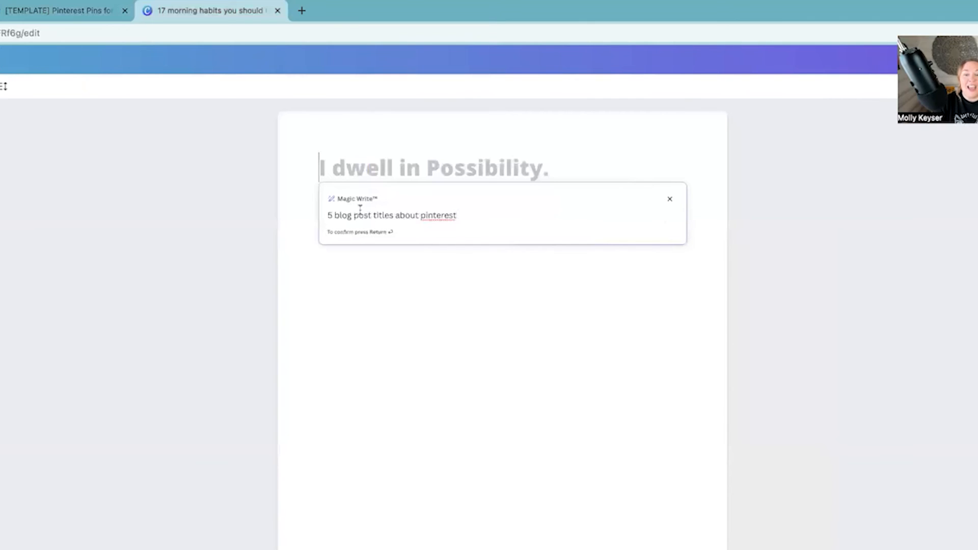
drag(334, 215, 490, 215)
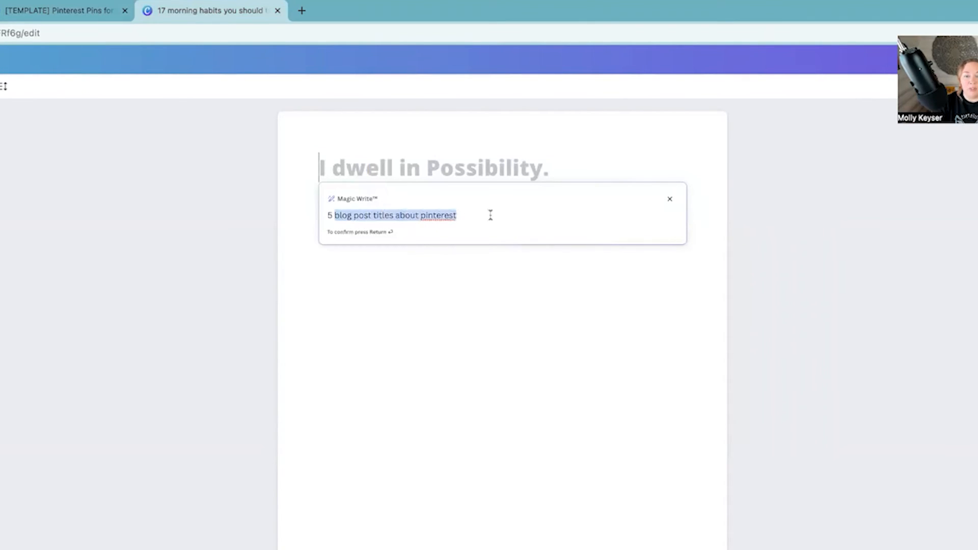
click(491, 215)
key(Return)
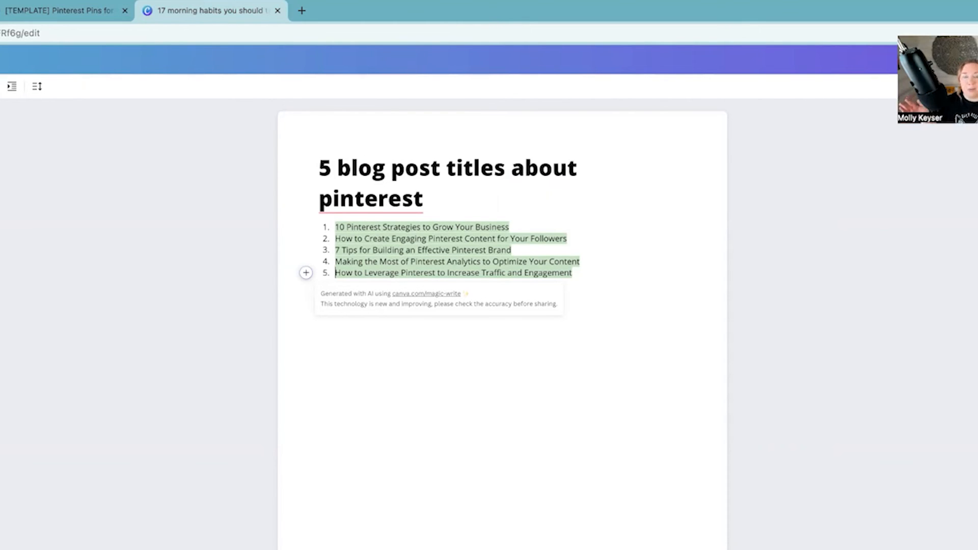
Copy the first generated title, "10 Pinterest Strategies to Grow Your Business", from the numbered list
click(457, 225)
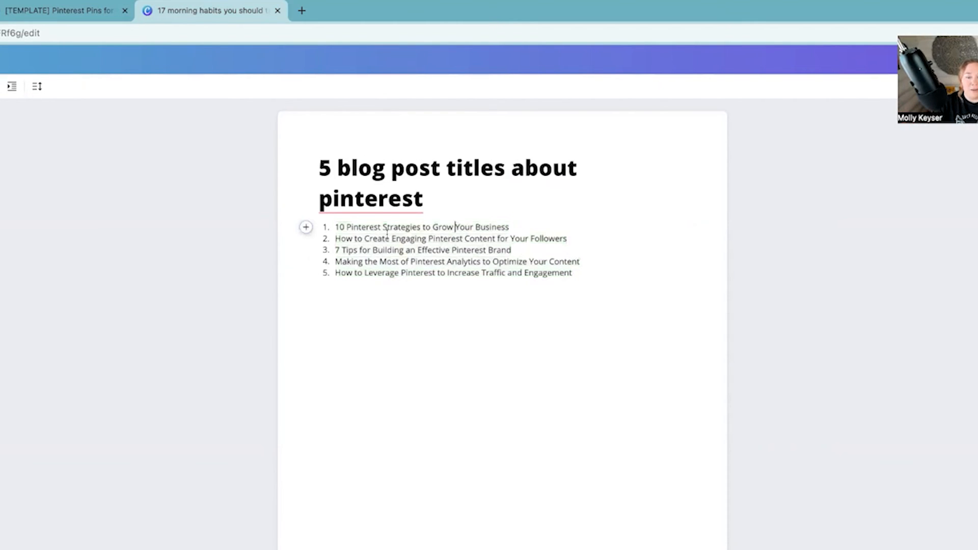
drag(332, 226, 510, 227)
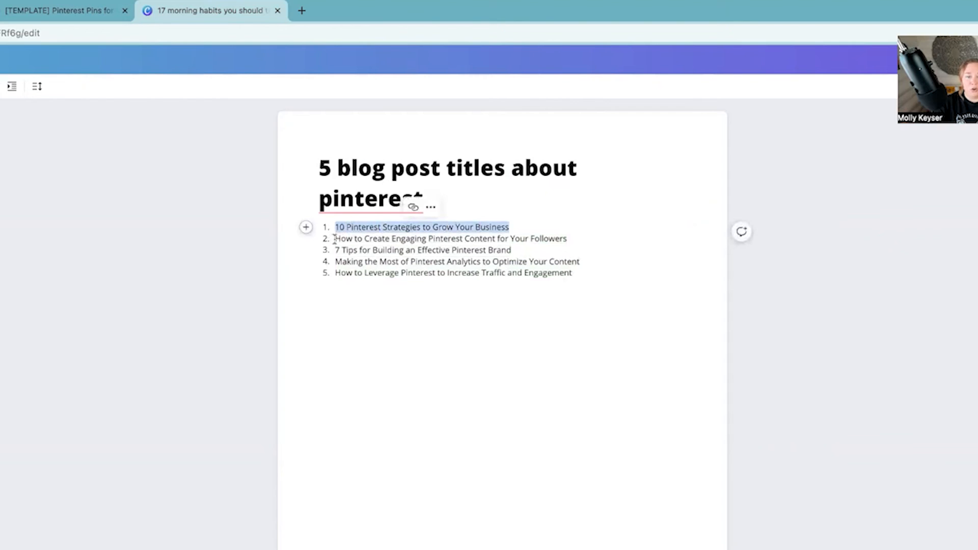
click(555, 239)
drag(409, 239, 545, 274)
click(441, 250)
drag(335, 227, 508, 225)
key(super+c)
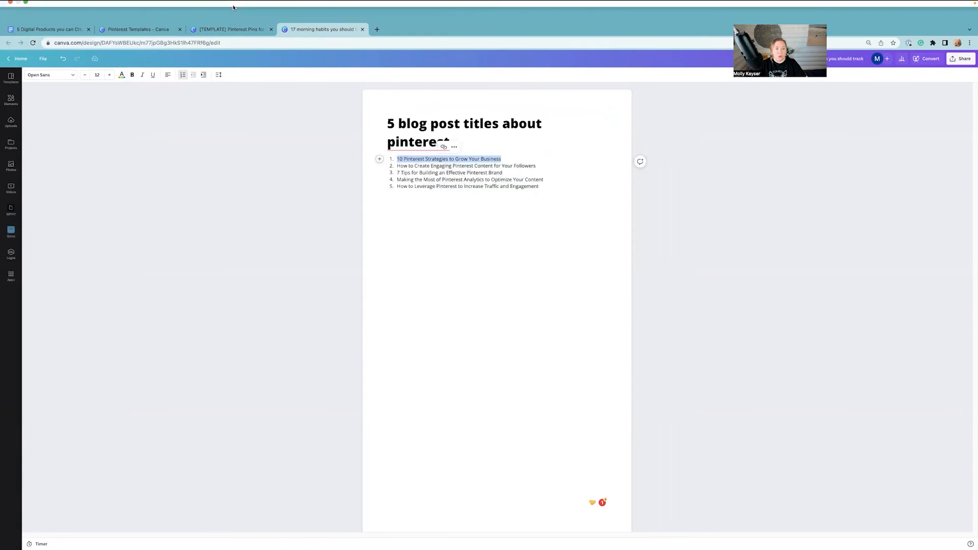
On page 1 of the Pinterest Pins template, replace the "Free Stock Images" text with the copied blog title
click(250, 31)
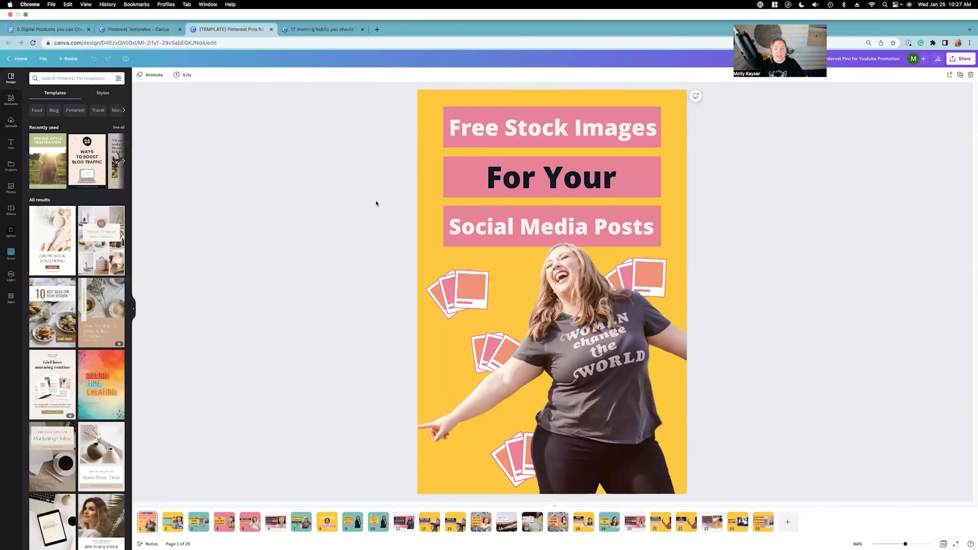
scroll(656, 156, down, 3)
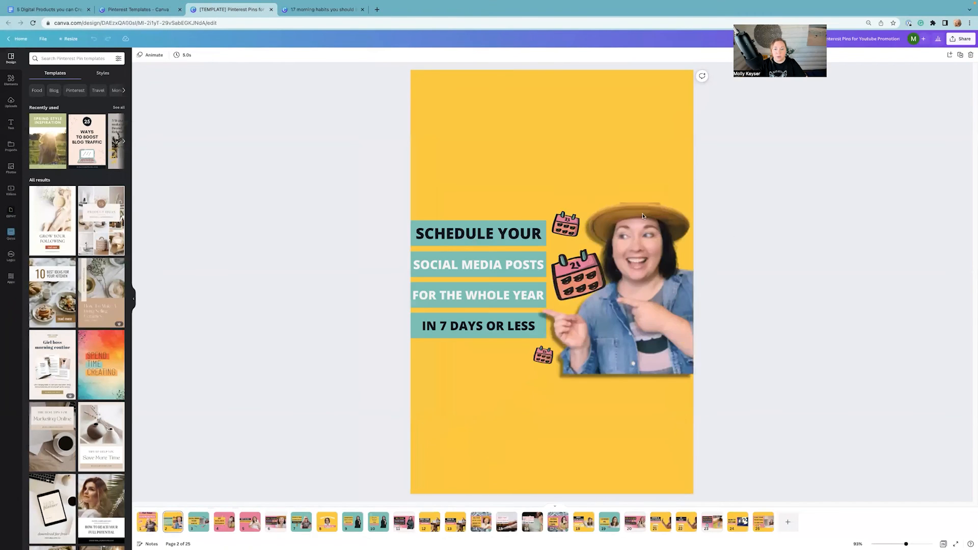
click(147, 524)
double_click(556, 109)
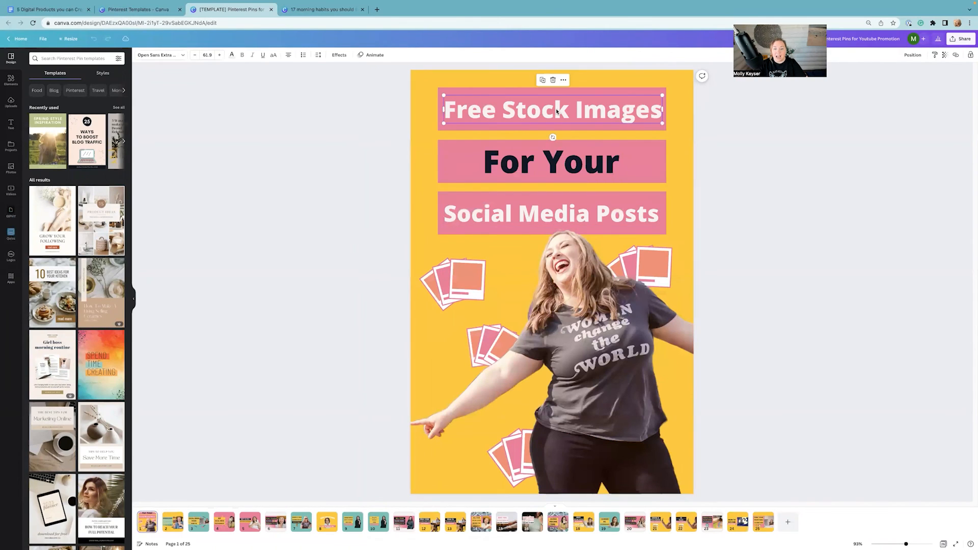
key(super+v)
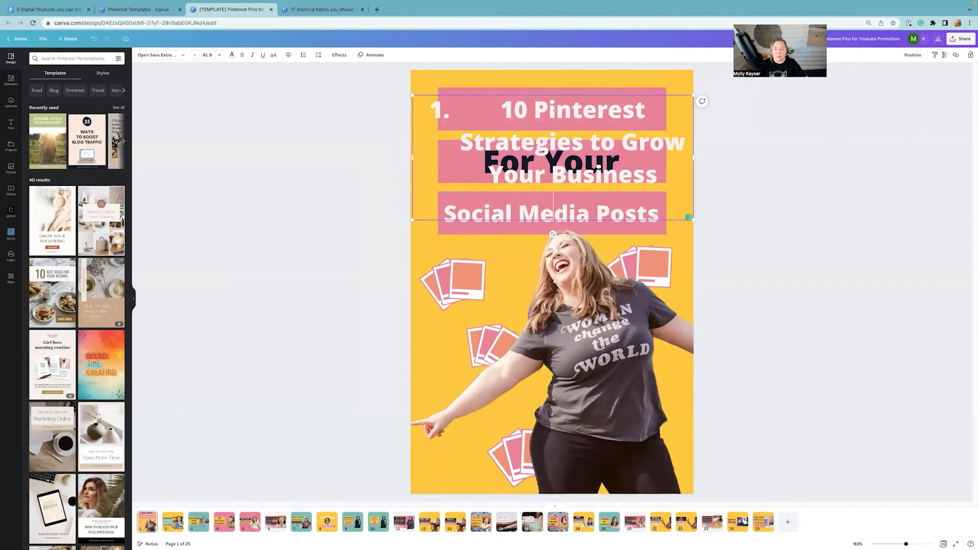
Remove the list number in front of the pasted title so it reads "10 Pinterest Strategies to Grow Your Business"
click(501, 111)
key(BackSpace)
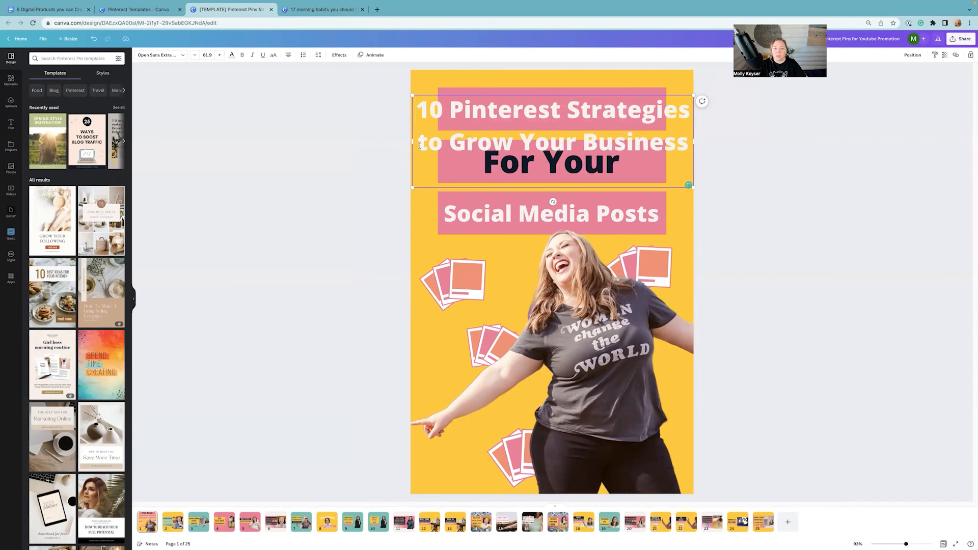
drag(418, 144, 683, 139)
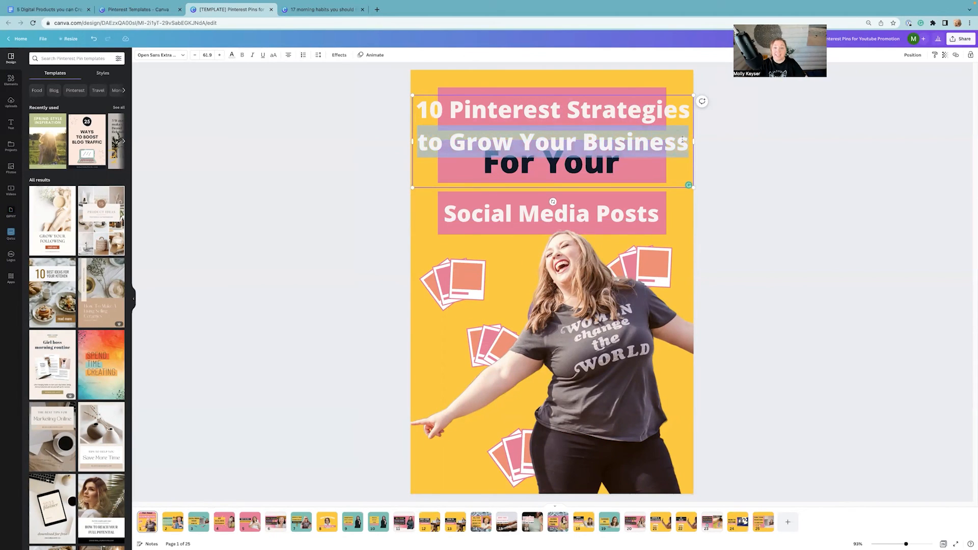
click(770, 219)
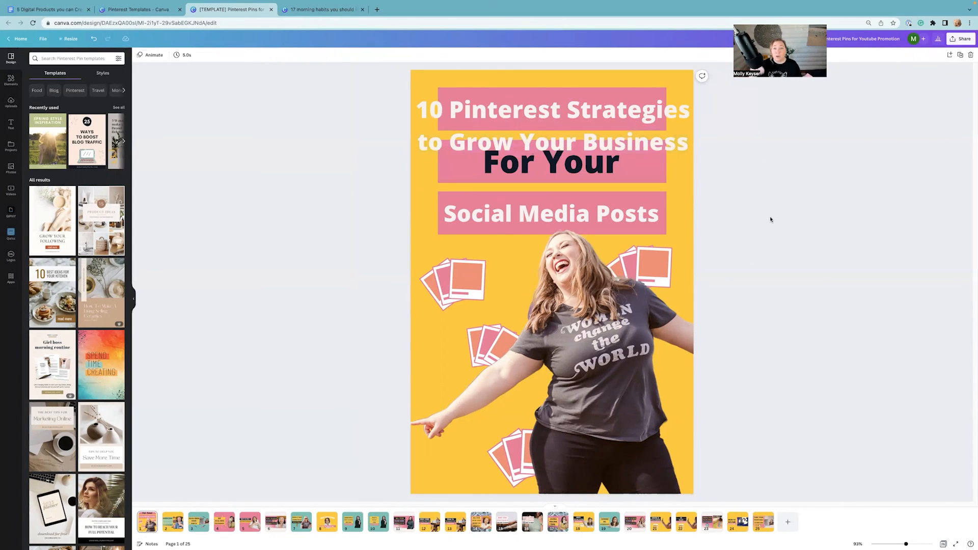